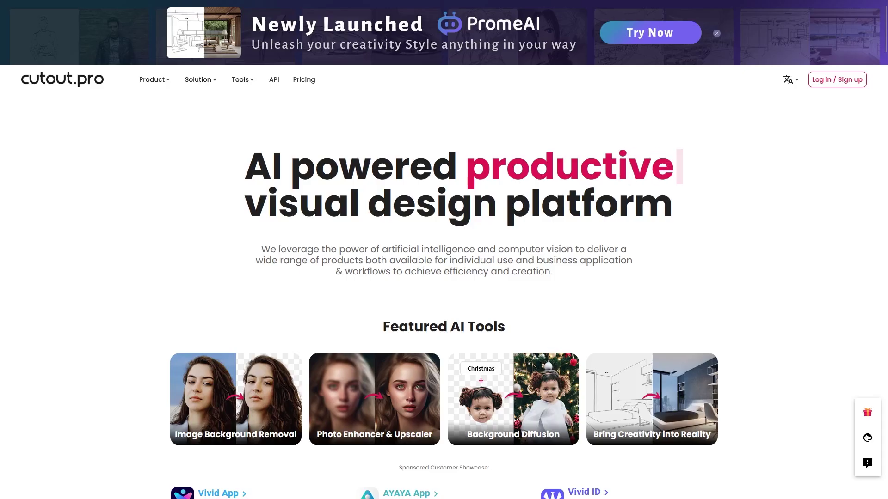
Scroll down through the Cutout.pro AI tool cards to reach the PromeAI tools
scroll(444, 296, down, 3)
scroll(444, 296, down, 7)
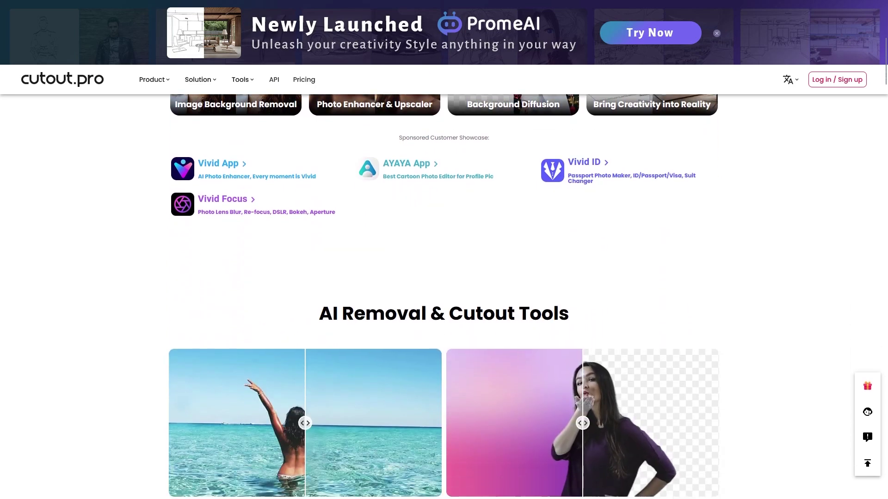
scroll(444, 296, down, 2)
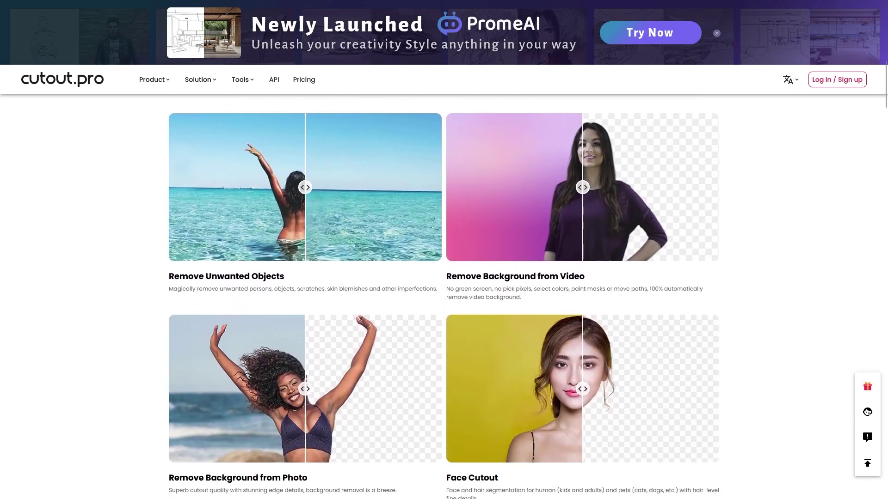
scroll(444, 296, down, 12)
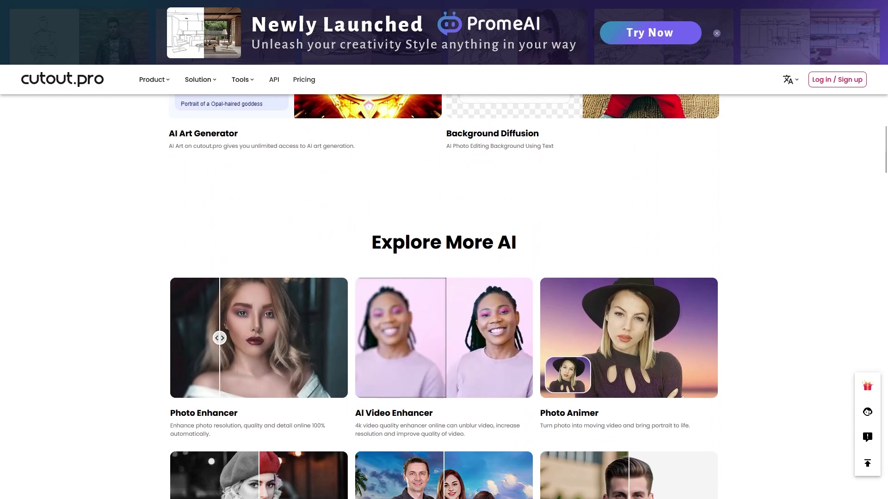
scroll(444, 296, down, 5)
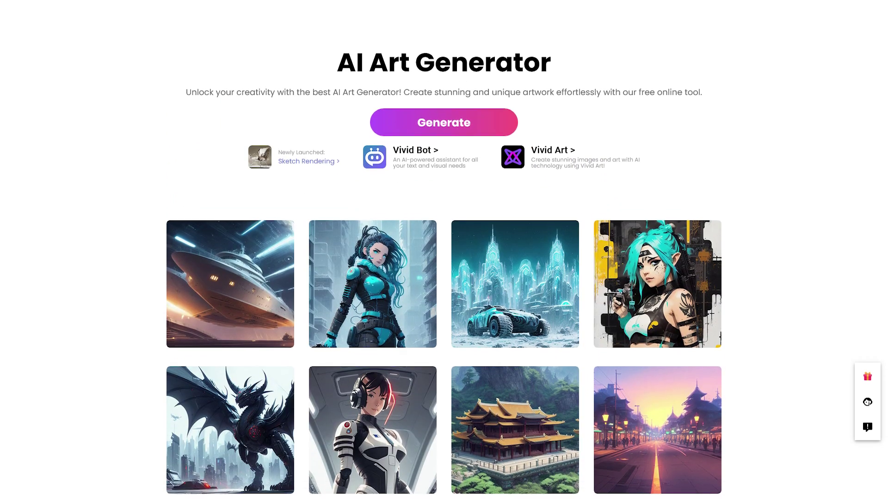
scroll(444, 249, down, 2)
scroll(444, 250, down, 4)
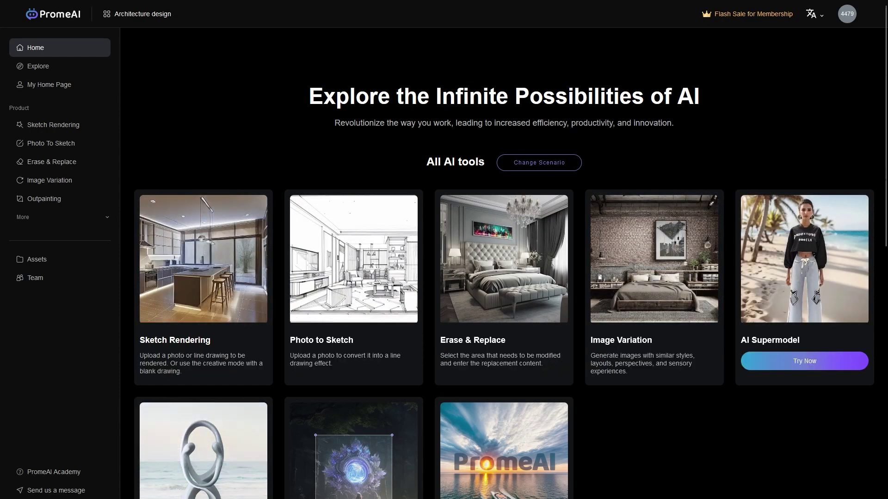
Open the Sketch Rendering tool from the grid and enter 'A potted flower' as the prompt
scroll(508, 273, down, 3)
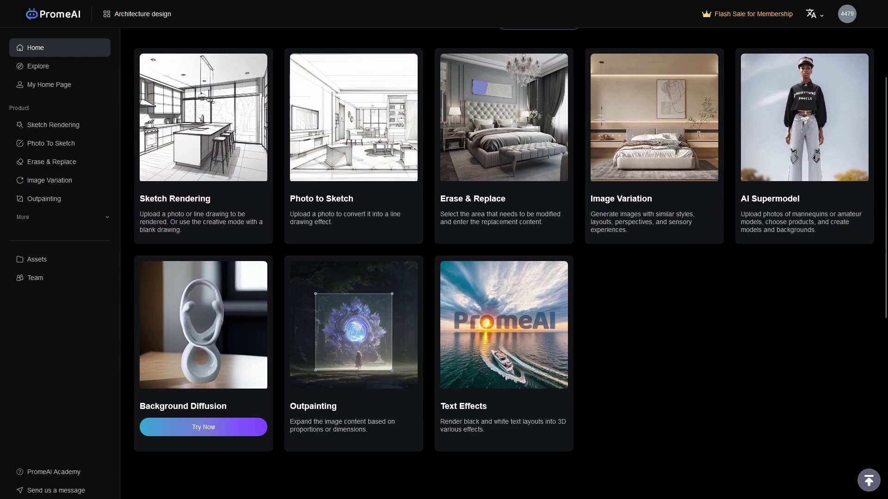
click(54, 124)
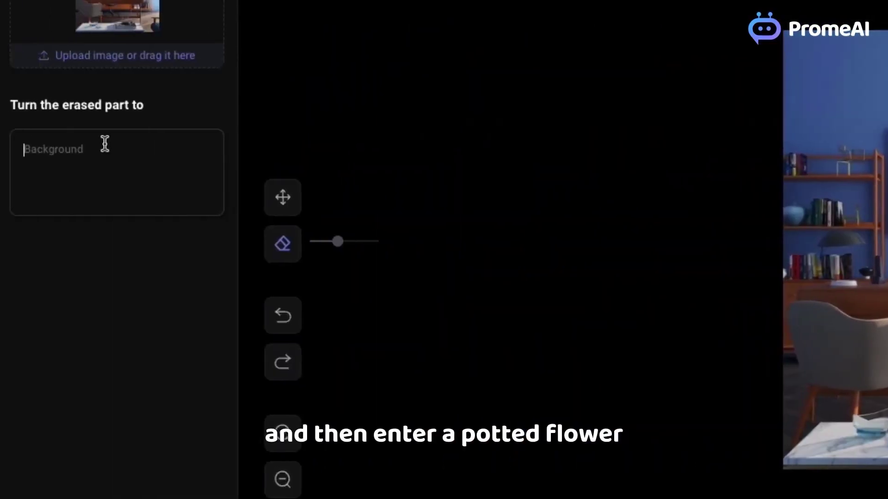
text(A potted flower)
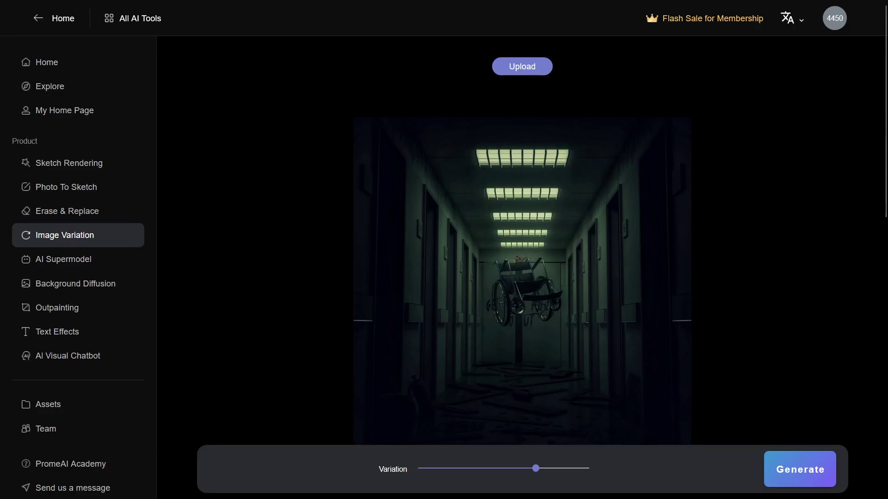
Generate variations of the hallway image in Image Variation
click(799, 469)
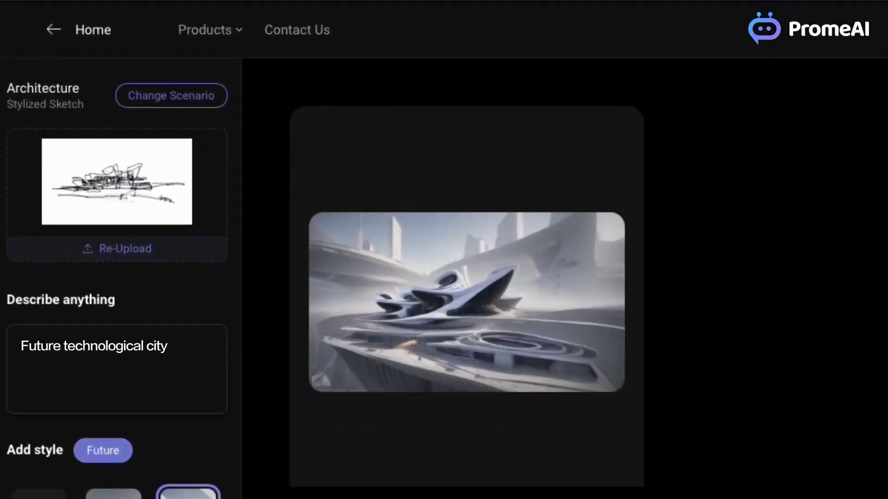
Submit the prompt 'fox in a mountain landscape' and select a result from the reply
text(fox in a mountain landsca)
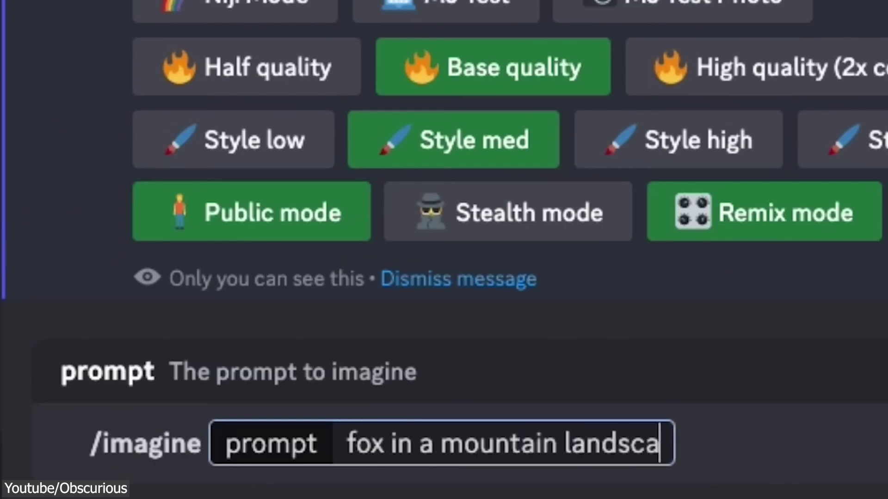
text(pe)
key(Return)
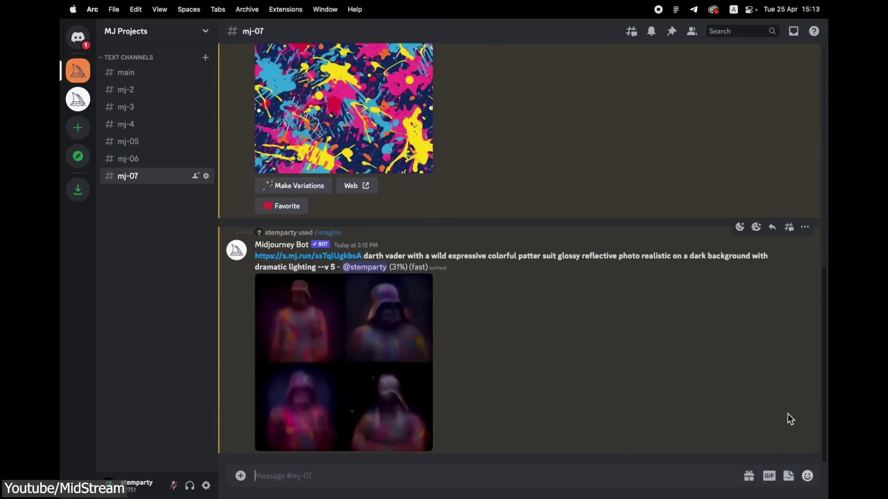
click(274, 273)
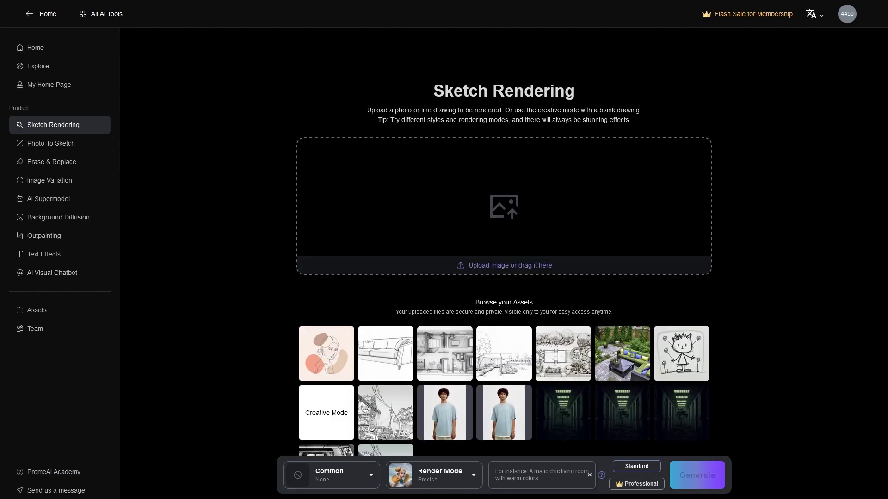
Drag the city sketch onto the Sketch Rendering upload area
drag(849, 233, 550, 203)
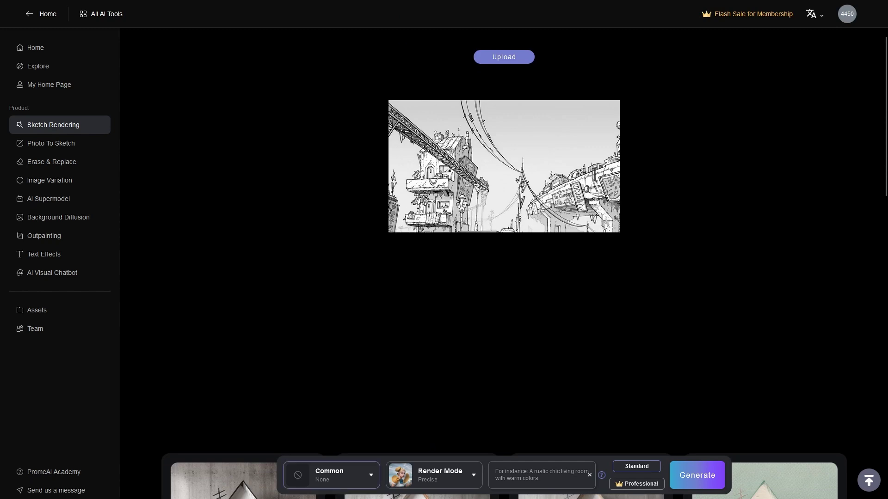
Open the style categories and switch the Render Mode from Concept to Space
click(331, 475)
click(434, 475)
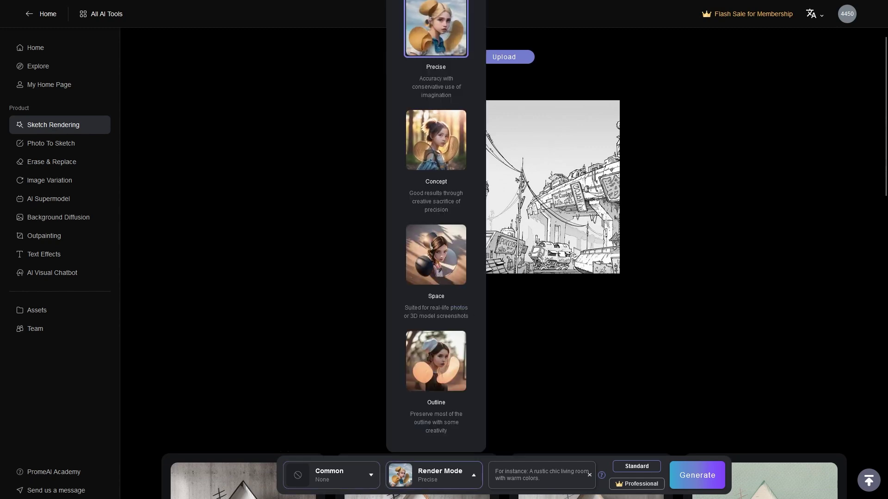
click(436, 140)
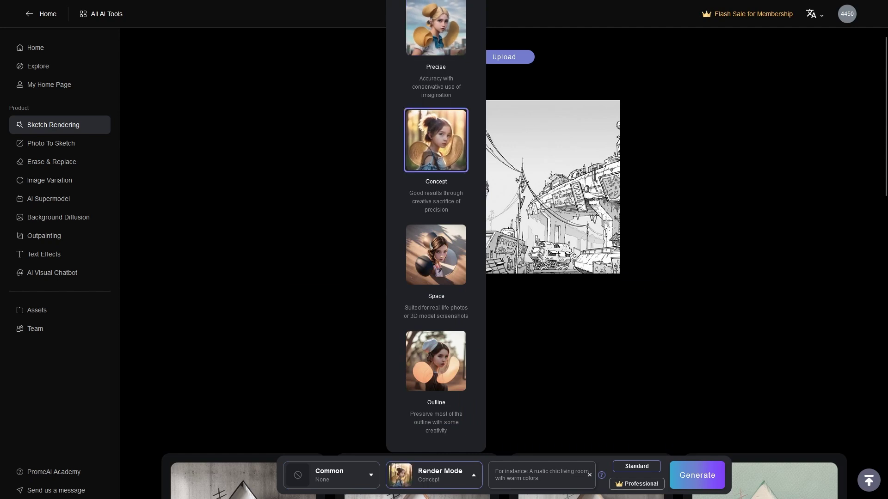
click(436, 255)
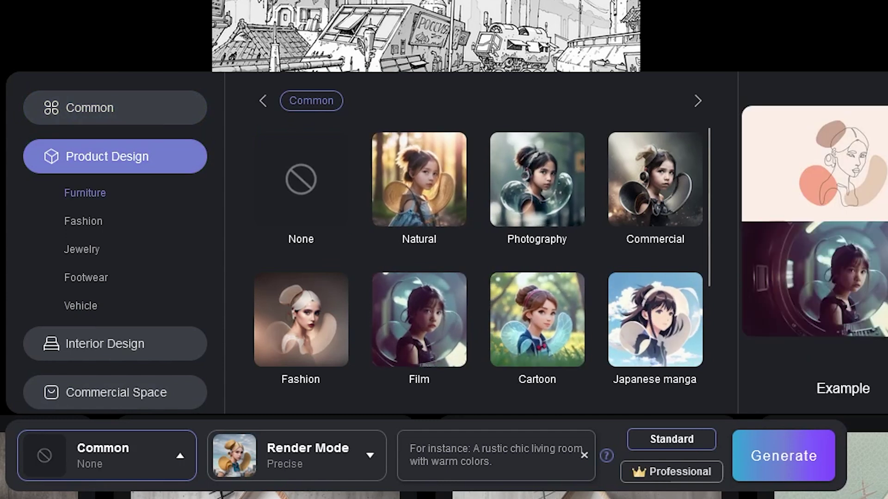
Try the Film style, then choose Japanese manga from the Common style group
scroll(480, 259, down, 3)
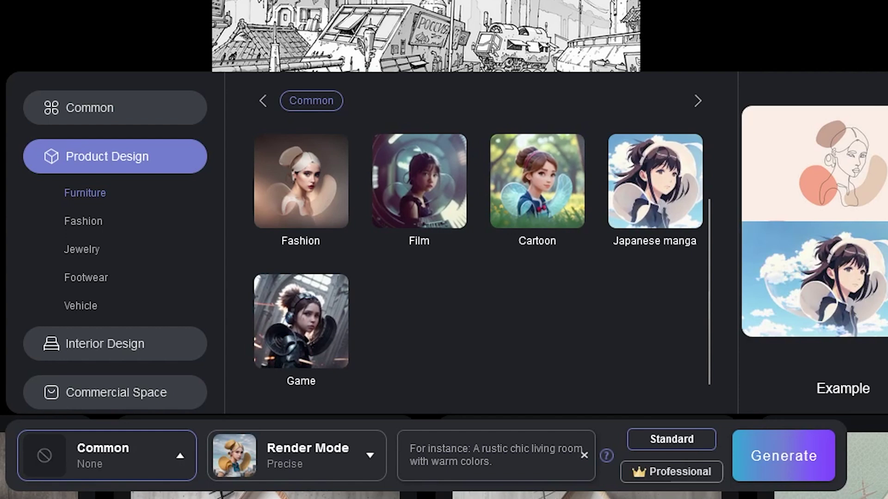
click(419, 182)
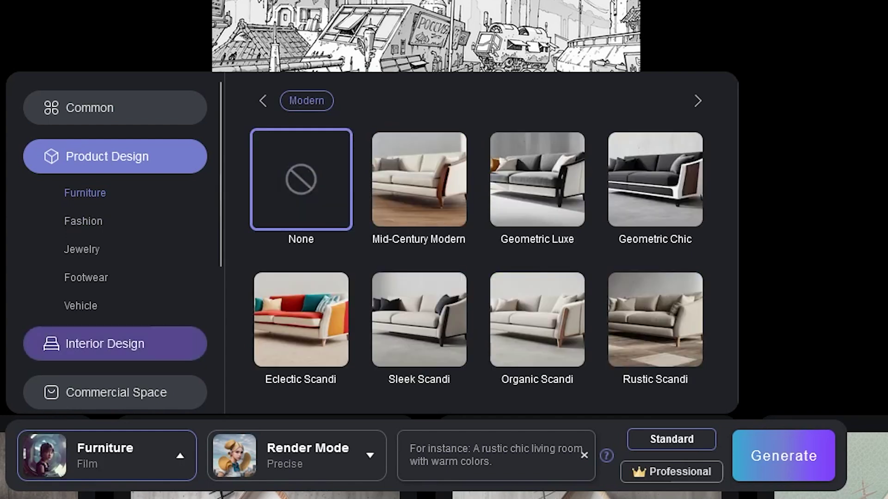
click(115, 108)
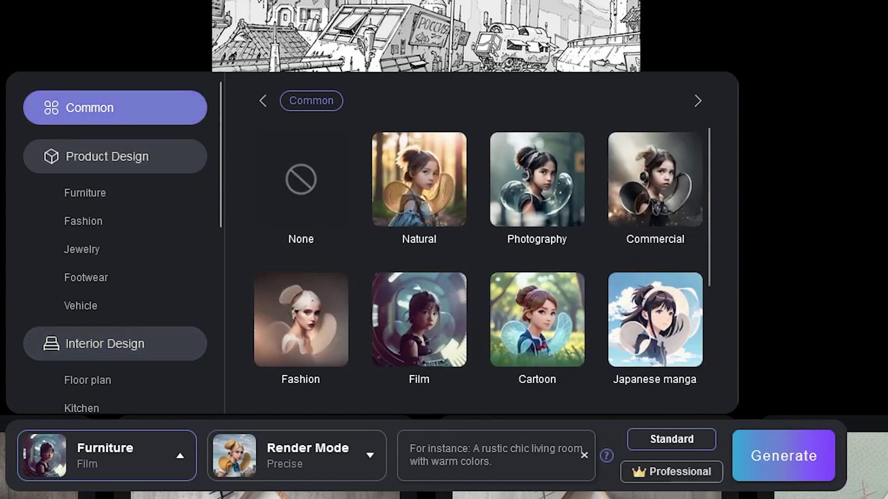
click(655, 319)
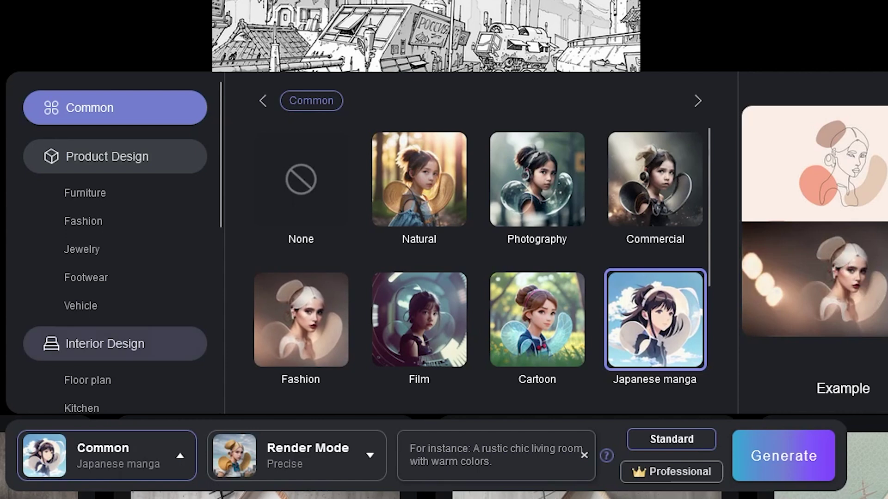
Browse through the Interior Design style options
click(115, 344)
scroll(115, 277, down, 5)
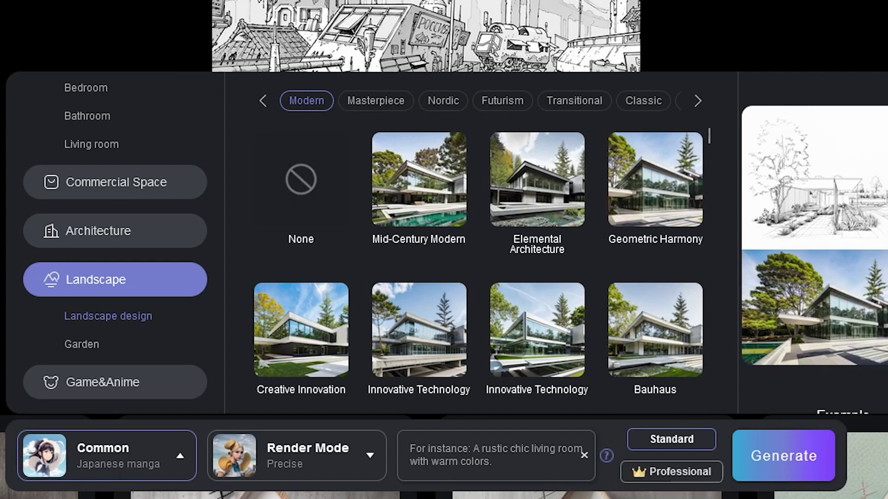
scroll(481, 261, down, 2)
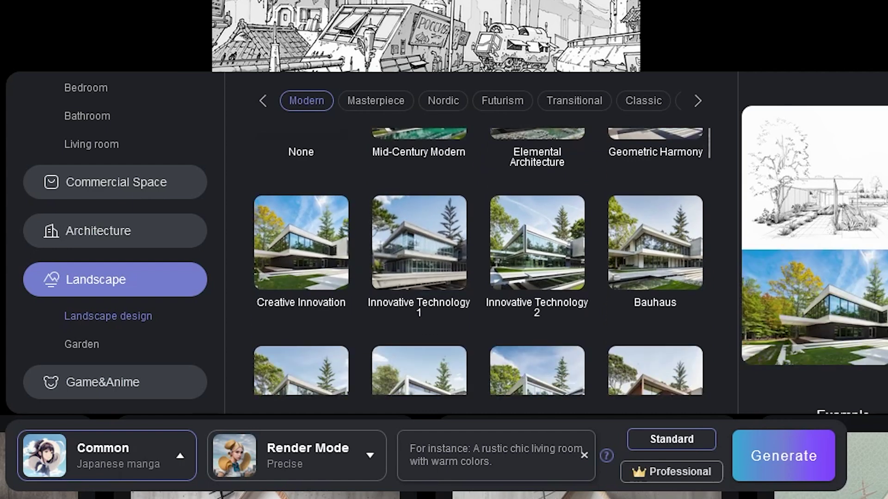
scroll(481, 261, down, 2)
scroll(480, 261, down, 2)
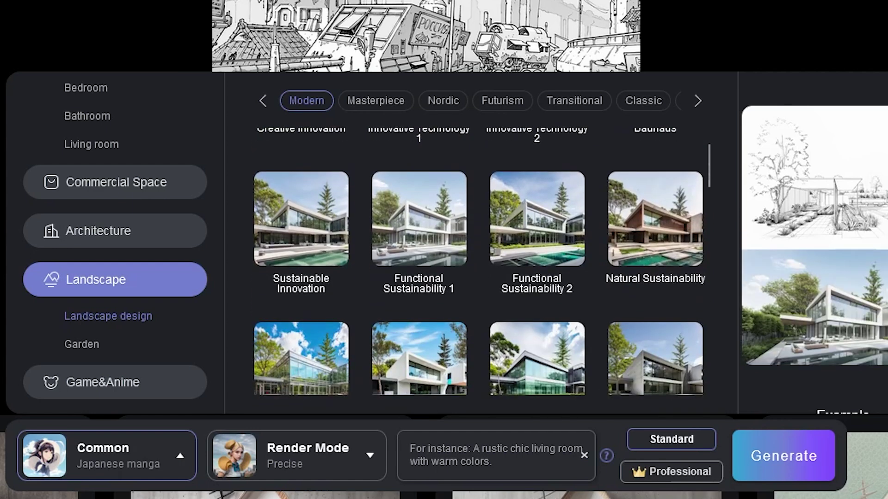
scroll(481, 261, down, 2)
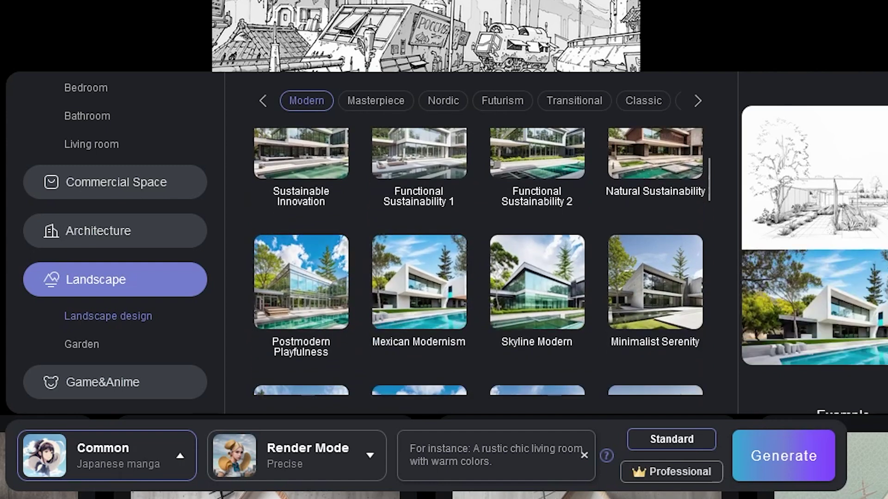
scroll(481, 261, down, 2)
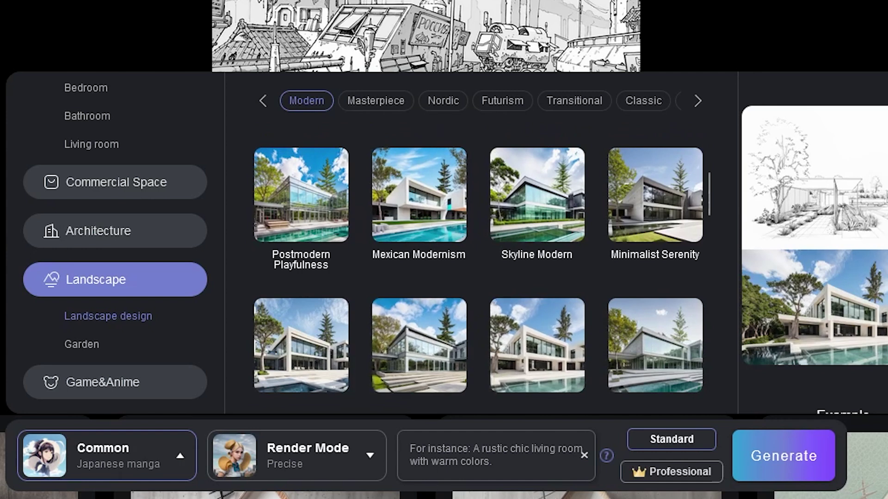
scroll(481, 262, down, 2)
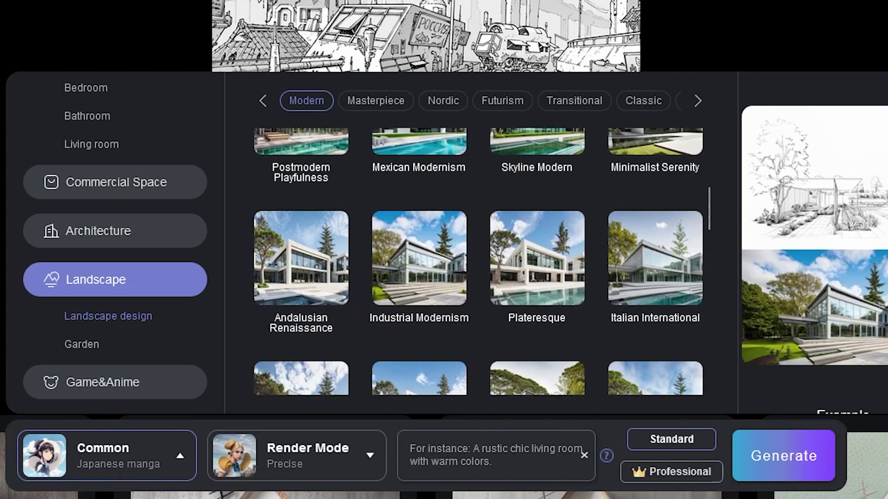
scroll(481, 261, down, 2)
scroll(481, 261, down, 2)
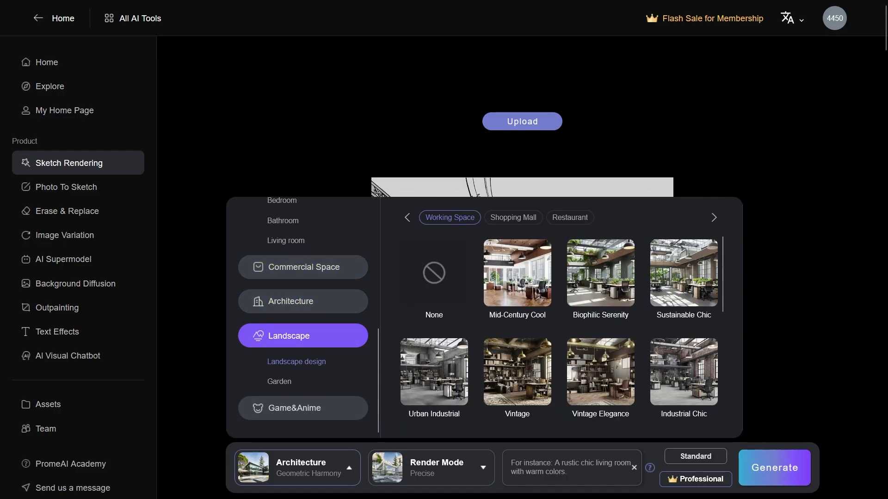
Render the city sketch in Industrial Chic with Precise mode and step through the enlarged results
click(684, 372)
click(483, 468)
click(432, 223)
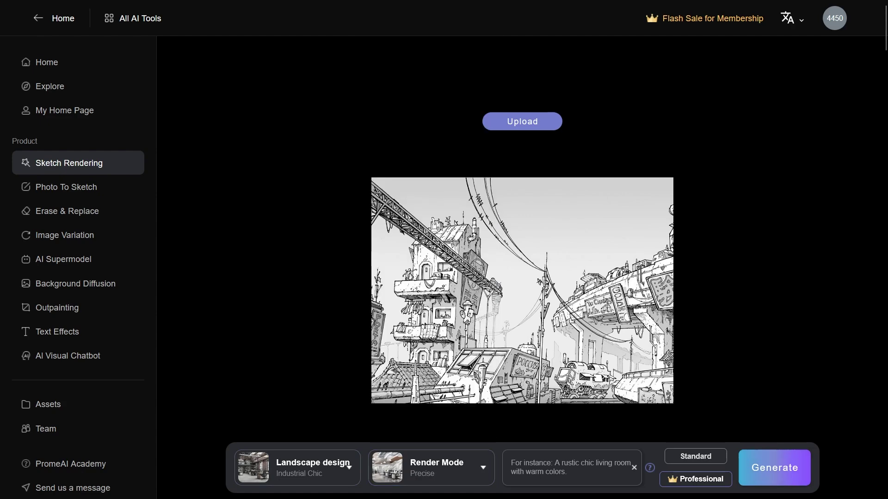
click(774, 468)
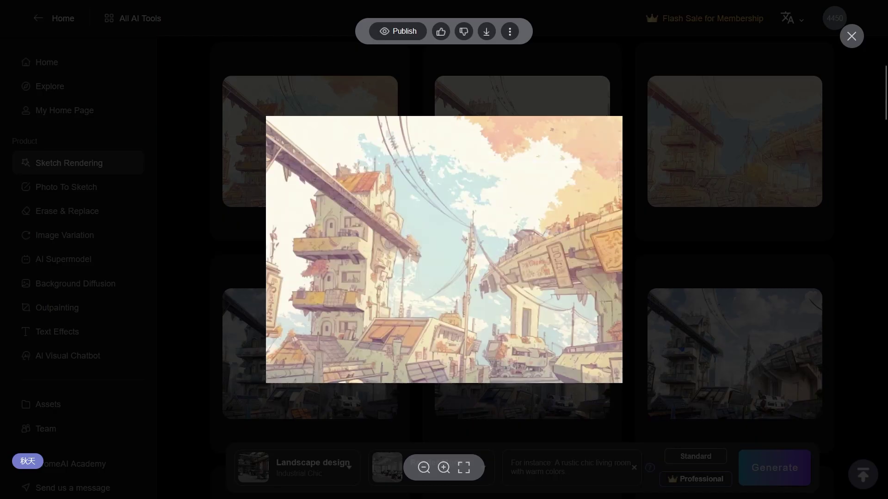
key(Right)
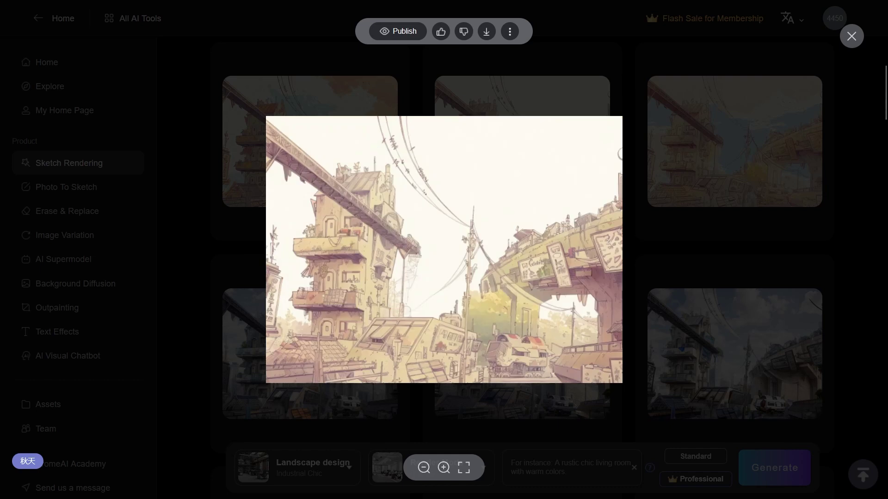
key(Right)
Render the city sketch with the prompt 'a gloomy sky with rainy day,grey'
key(Escape)
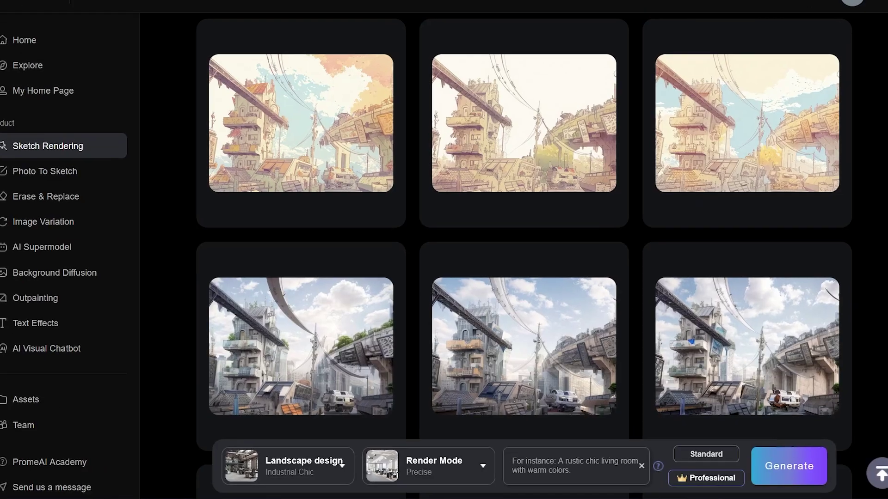
click(569, 467)
text(a )
text(gloomy sky)
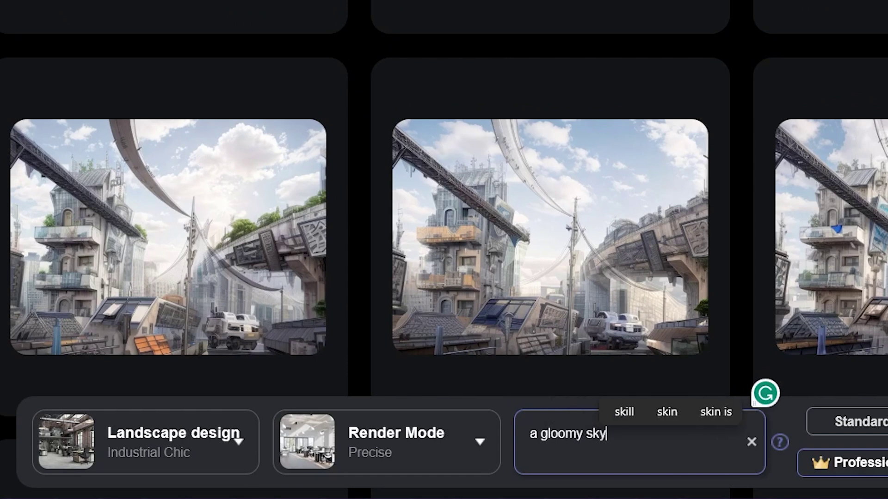
text( wo)
key(BackSpace)
text(ith rainy)
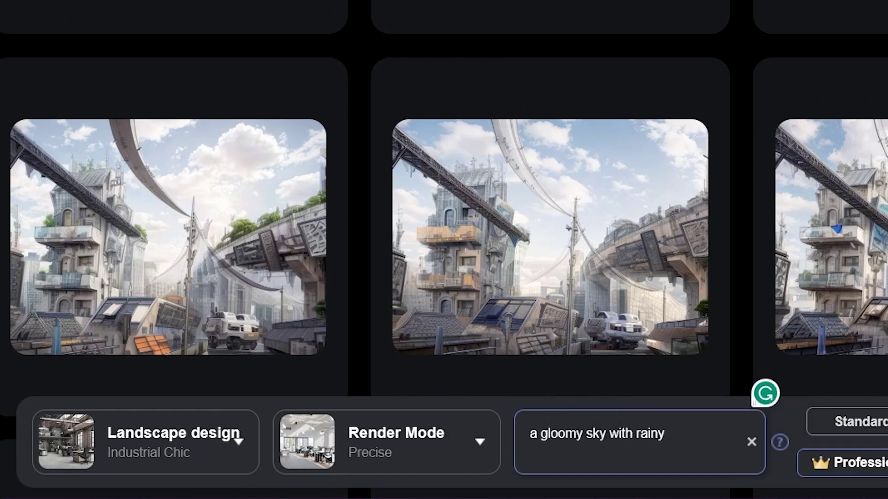
text( day,grey)
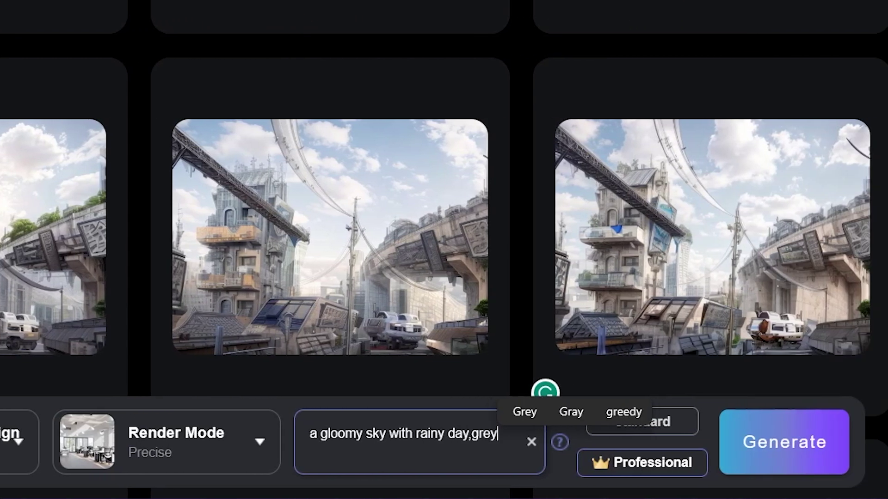
key(Return)
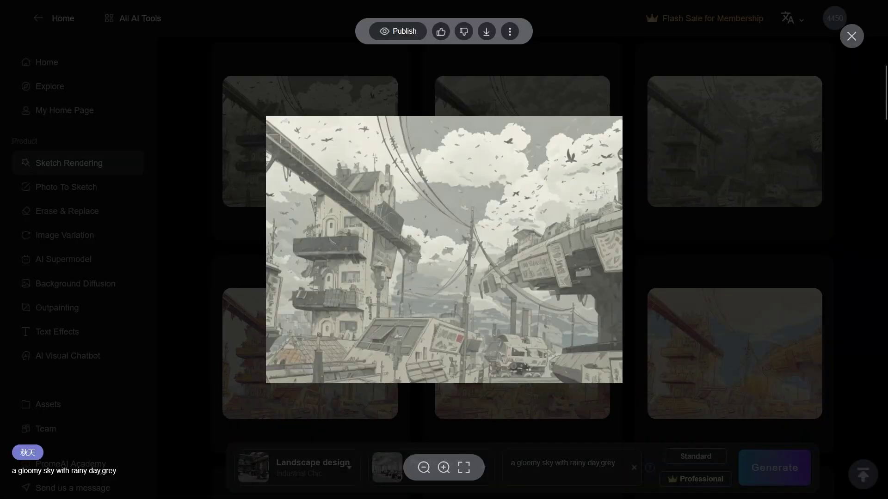
Close the enlarged grey render and enlarge the second grey render
key(Escape)
click(522, 141)
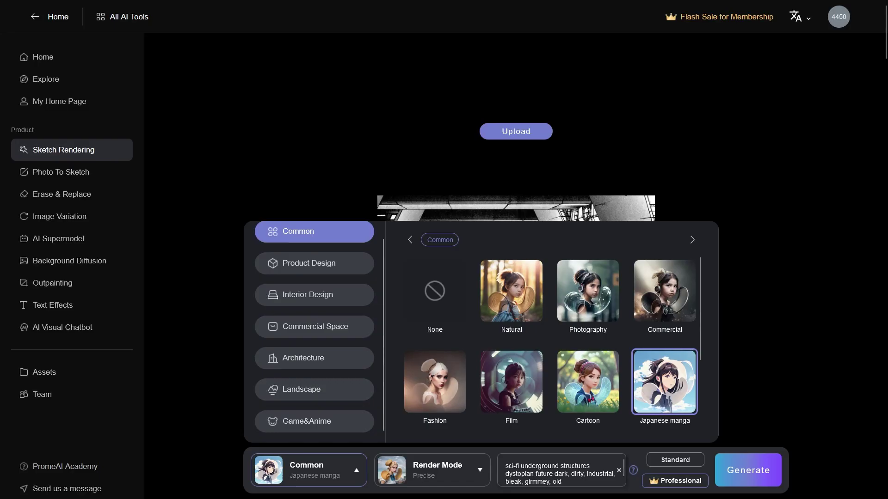
Close the style choices, set the render mode to Outline and generate a new render
mouse_move(664, 382)
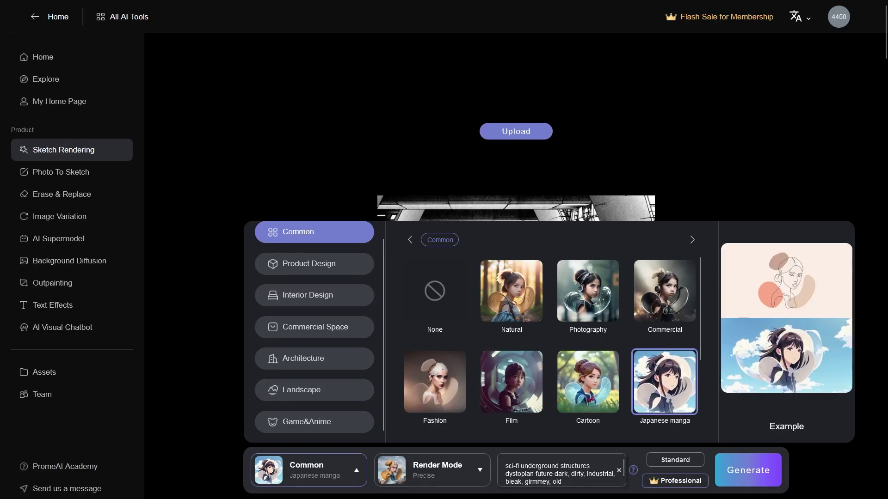
click(664, 381)
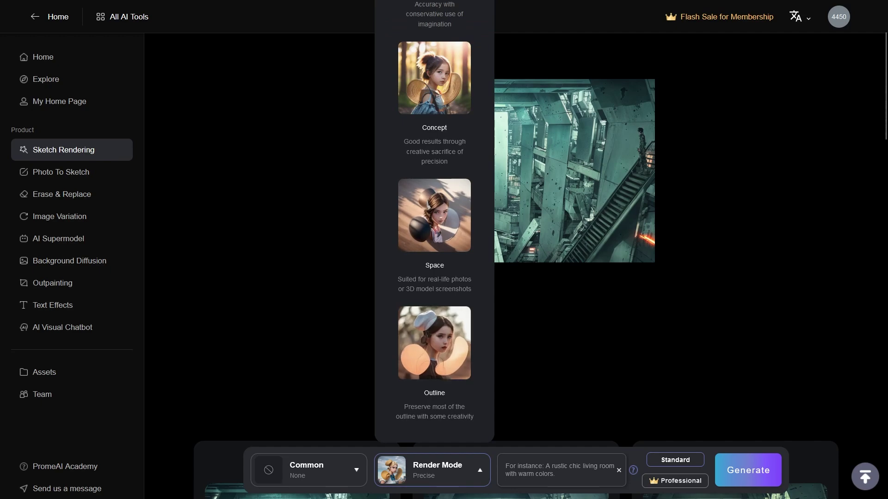
click(434, 342)
click(748, 471)
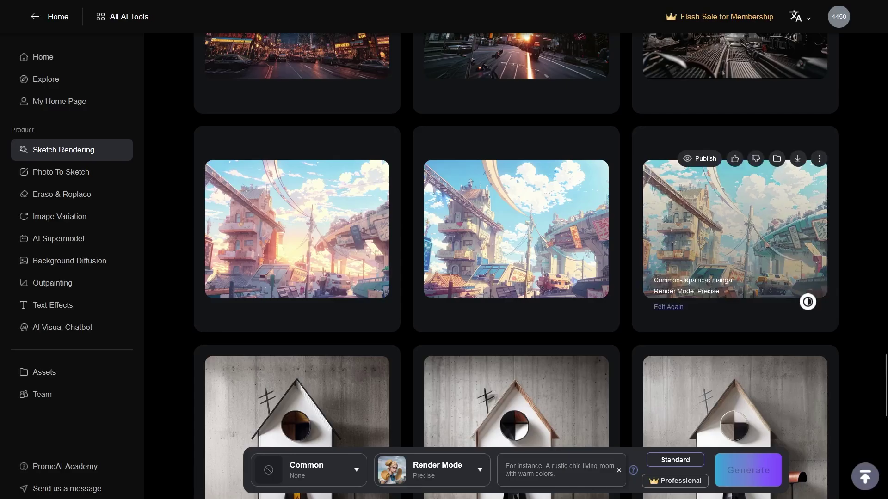
Send the middle manga render to Erase & Replace and the first to Image Variation
click(600, 159)
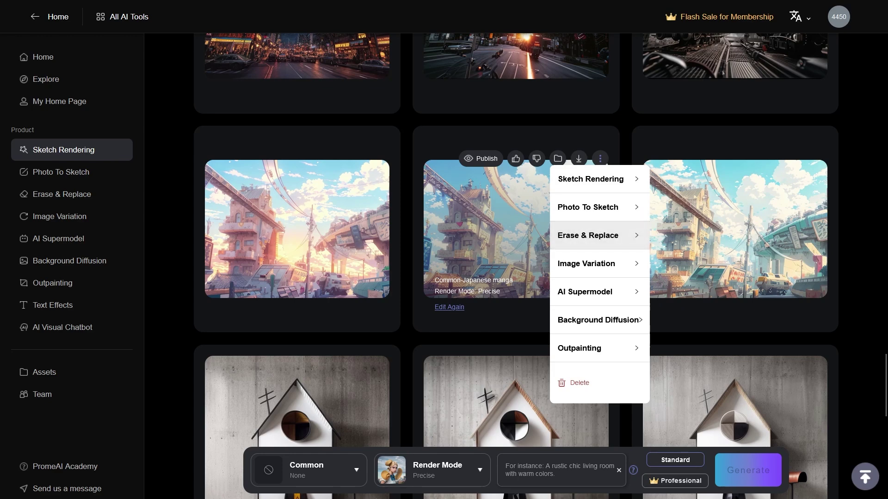
click(592, 236)
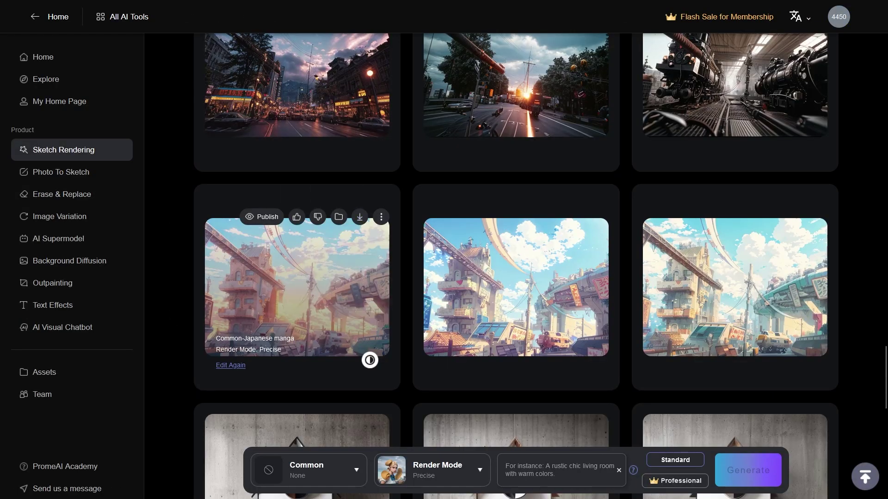
click(381, 217)
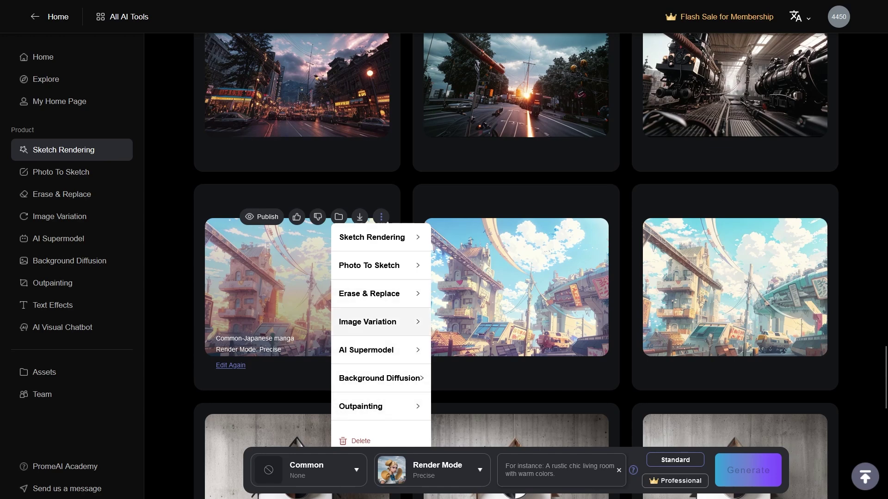
click(368, 322)
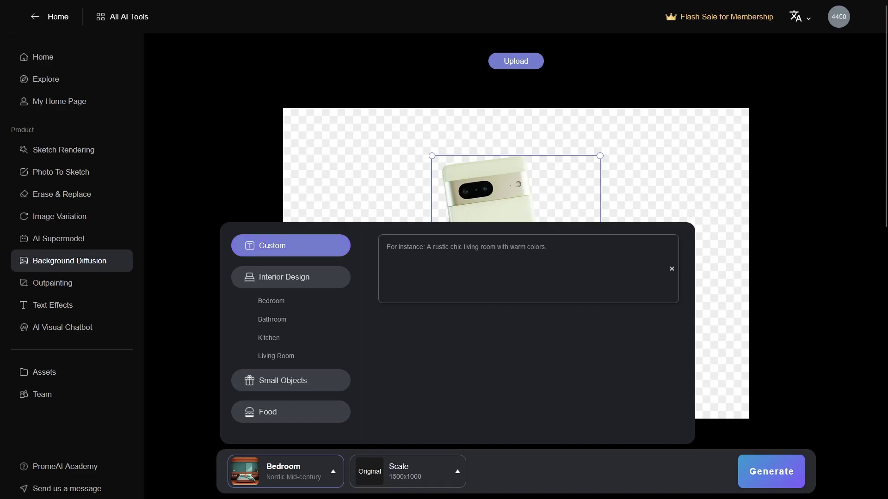
Enter 'forest blurry' as the Background Diffusion prompt
text(forest )
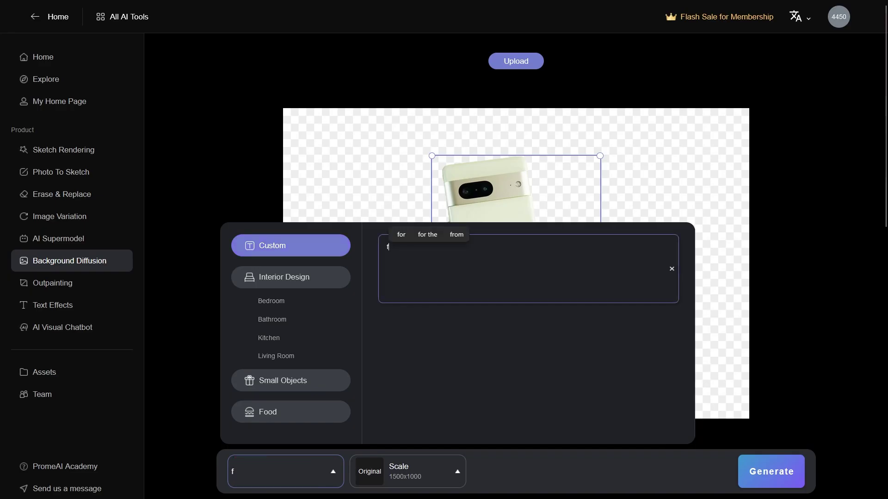
text(blurry)
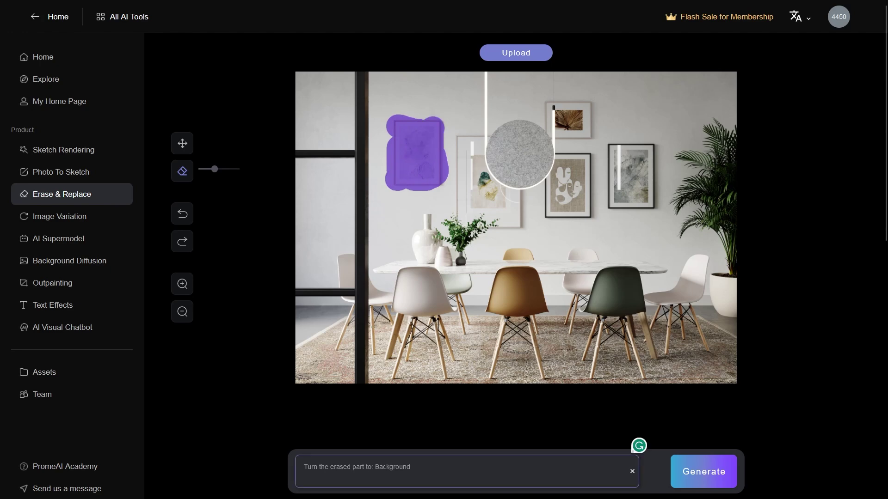
Enter the Erase & Replace prompt 'a minimalistic wall clock white and bla'
text(a )
text(minimalistic )
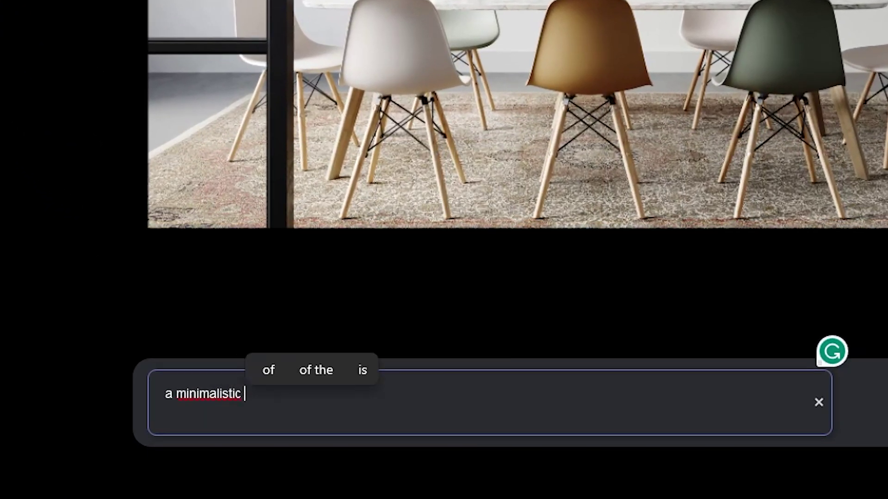
text(wall clock white and bla)
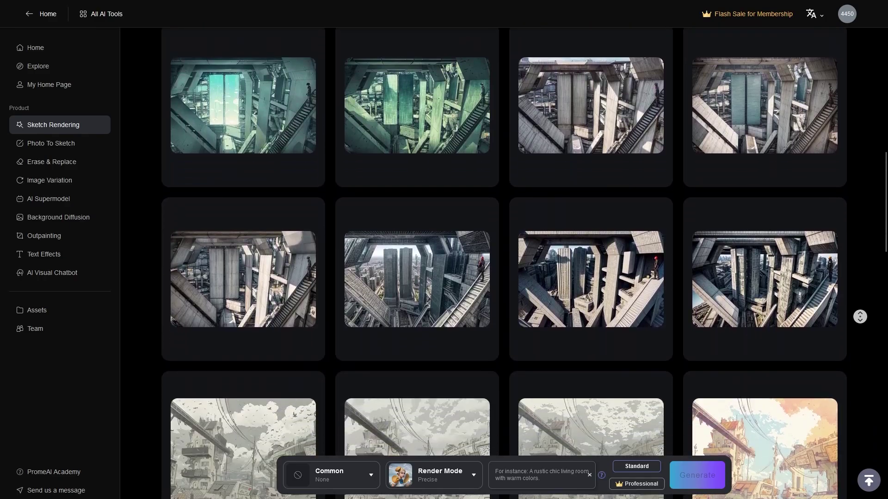
Scroll through the Sketch Rendering gallery to locate the manga station image
scroll(503, 263, down, 10)
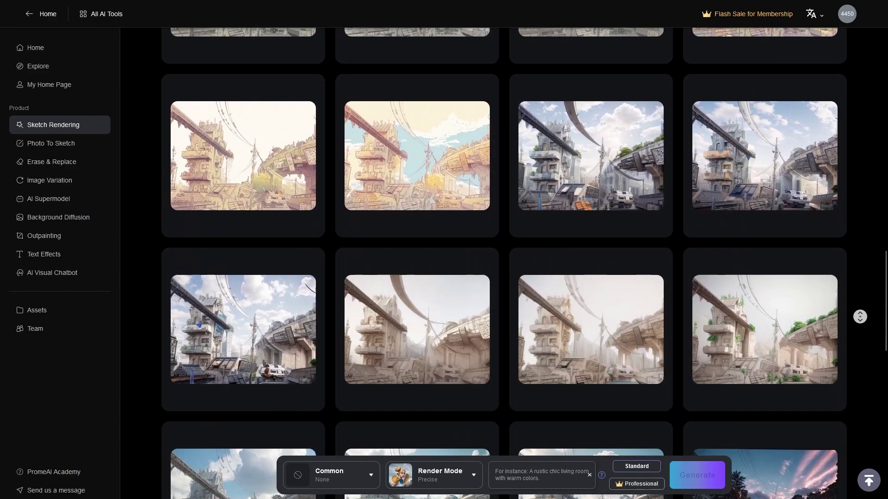
scroll(503, 264, down, 10)
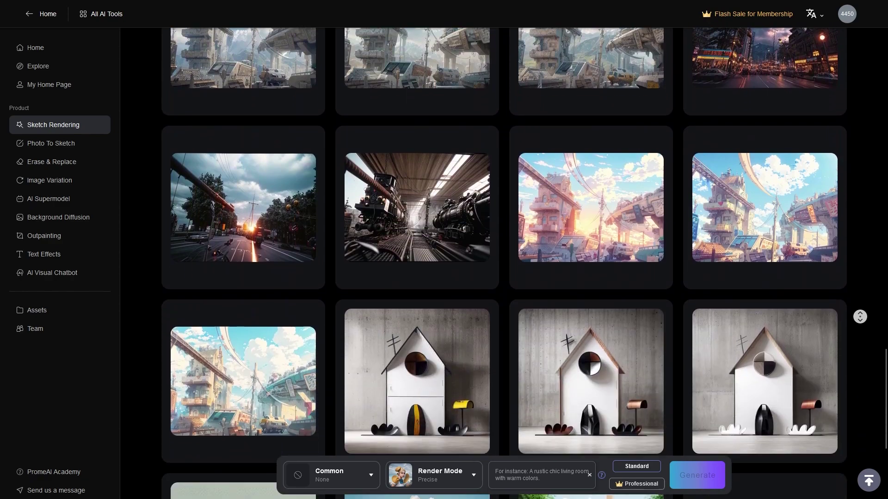
scroll(243, 310, down, 5)
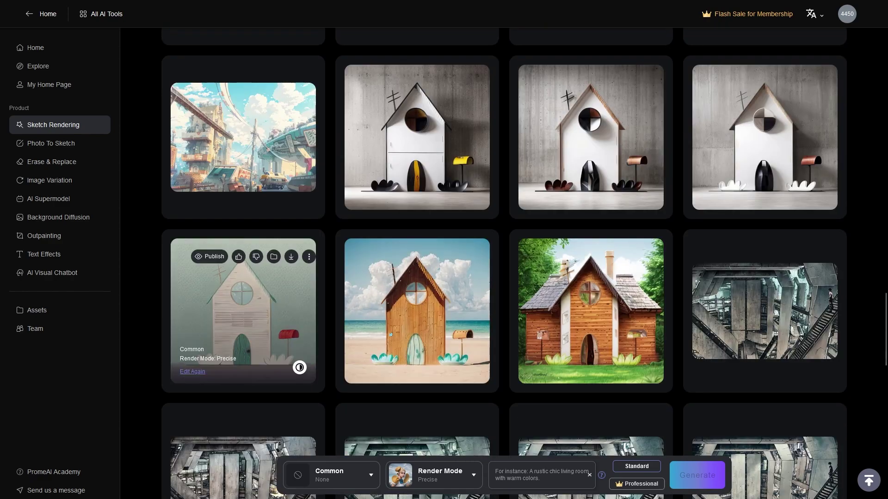
scroll(503, 263, up, 20)
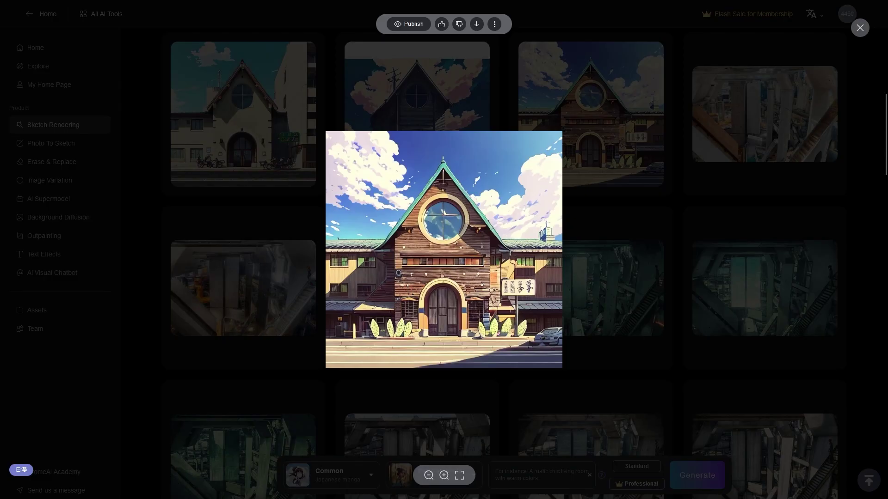
Download the station render at standard size, view it, then request a 2048 x 2048 HD repaint
click(477, 24)
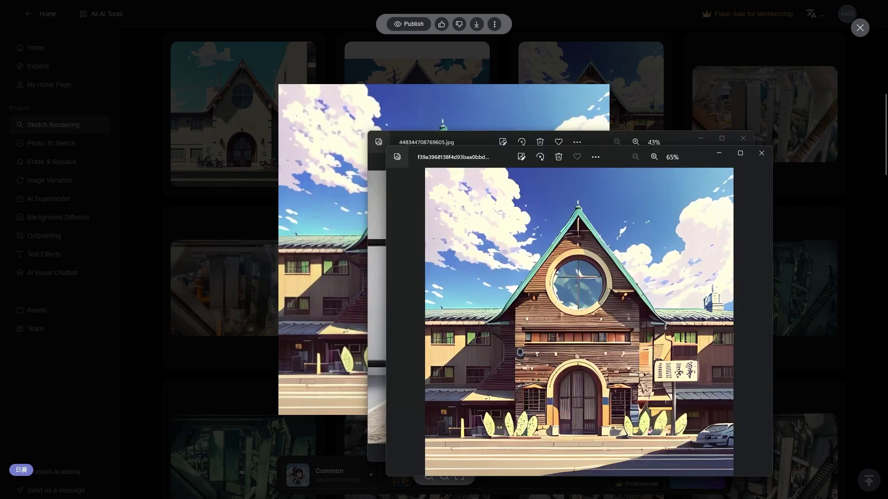
scroll(601, 306, up, 6)
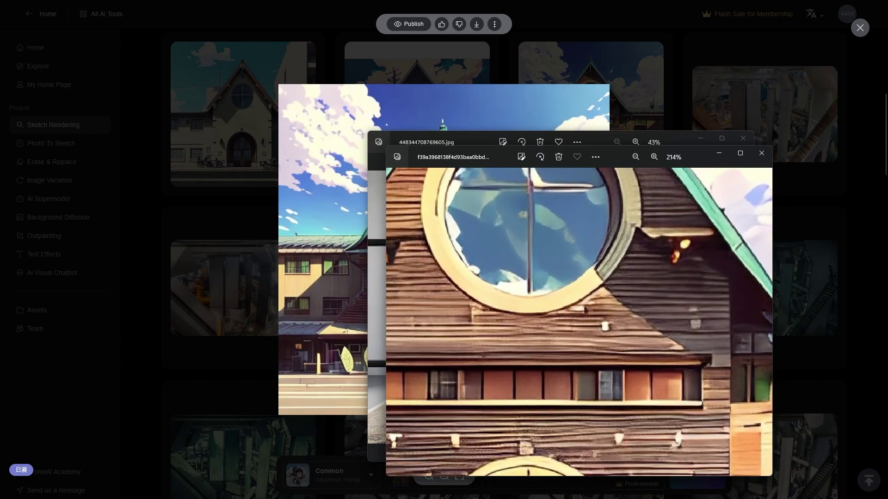
scroll(579, 323, down, 6)
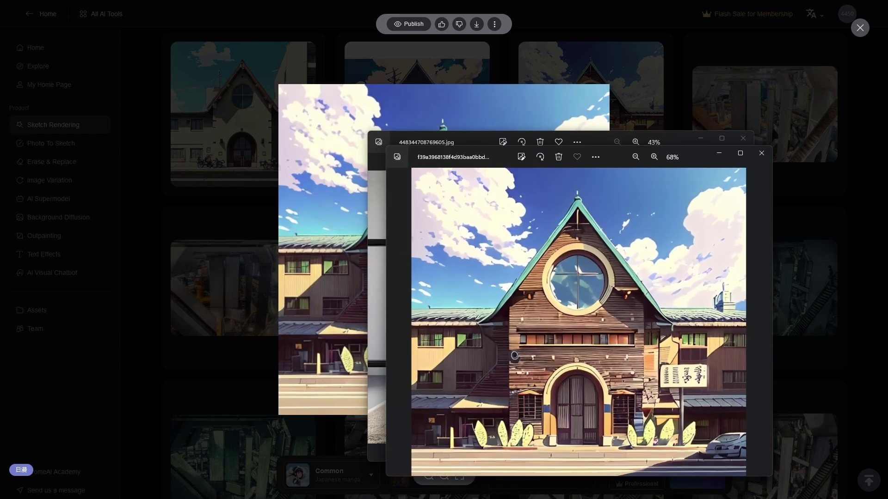
key(alt+Tab)
click(476, 24)
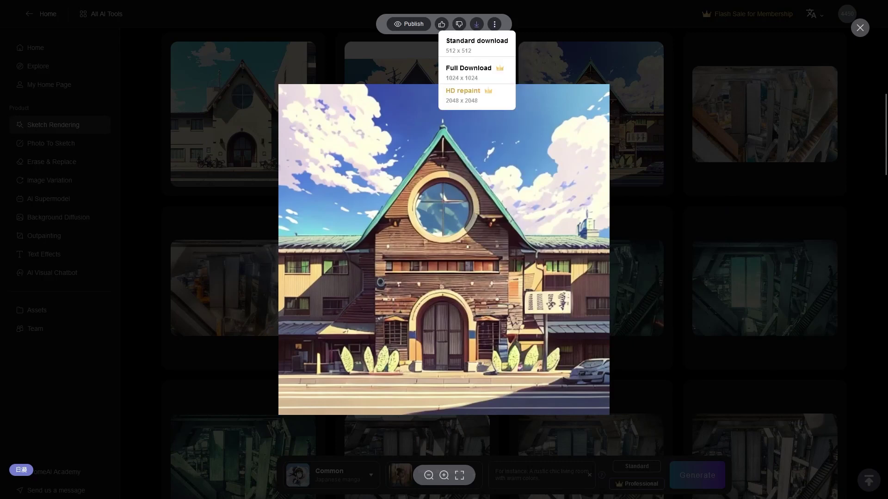
click(463, 95)
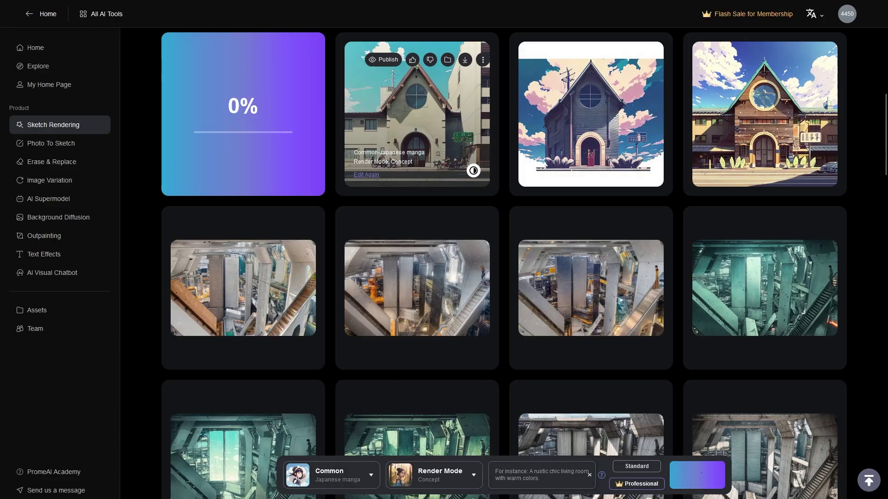
Scroll up from the station preview toward the Sketch Rendering start page
scroll(443, 239, up, 5)
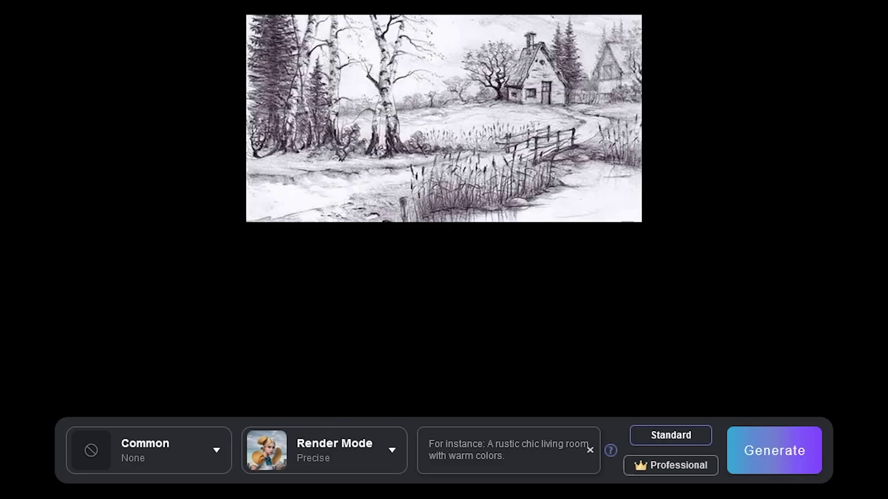
Prompt the pencil village sketch with 'summer yellow' and pick the Landscape style category
click(429, 443)
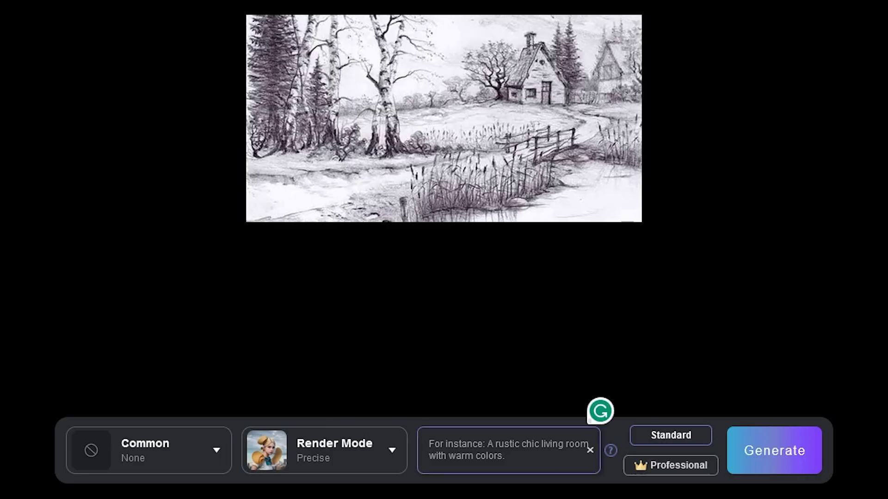
text(summer yellow)
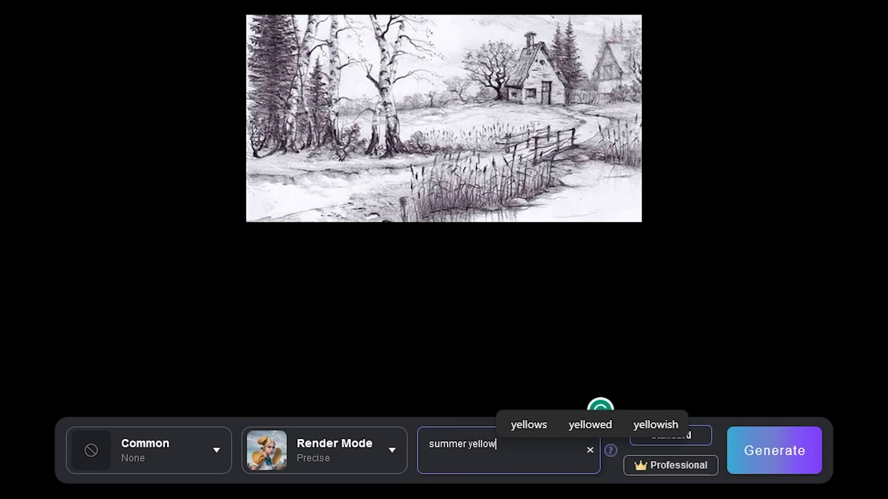
click(144, 451)
click(156, 355)
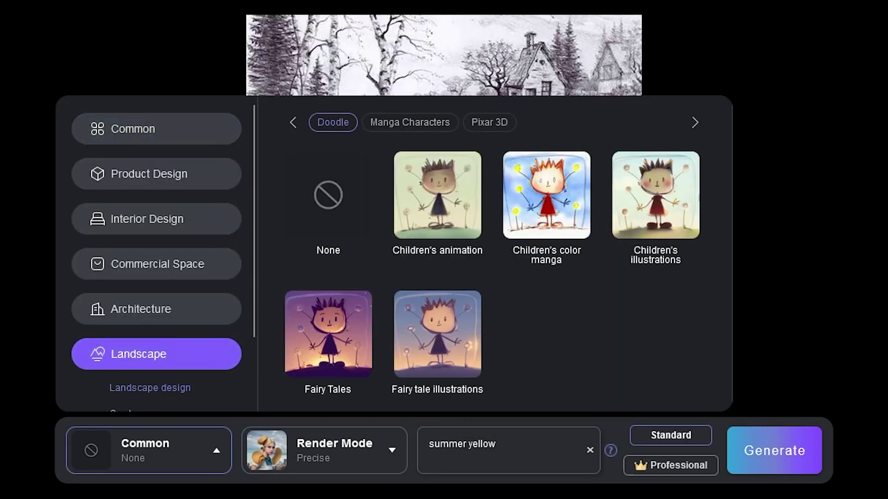